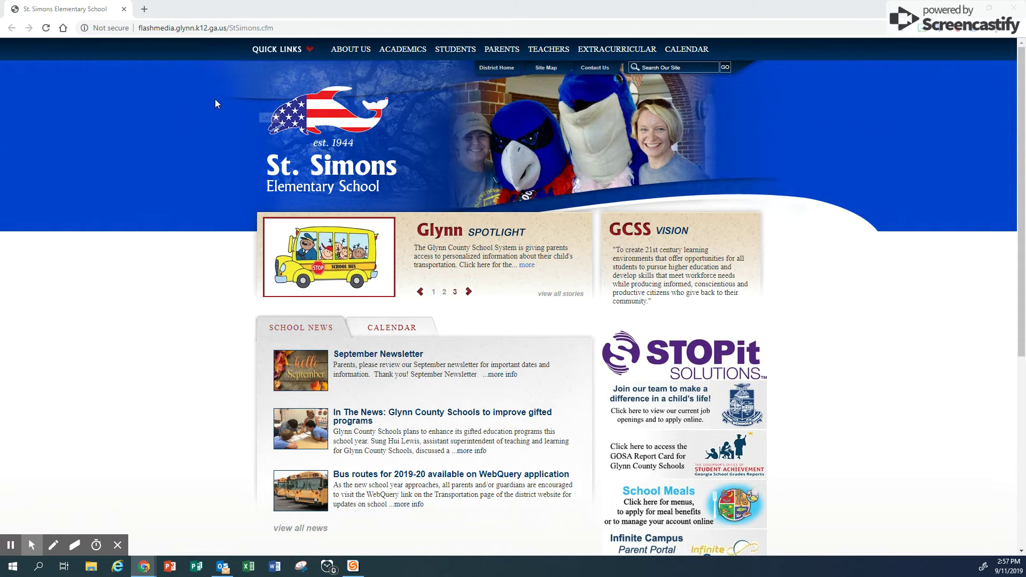
# Open the Destiny library catalog from the school site's Quick Links in a new tab
pyautogui.moveTo(273, 49)
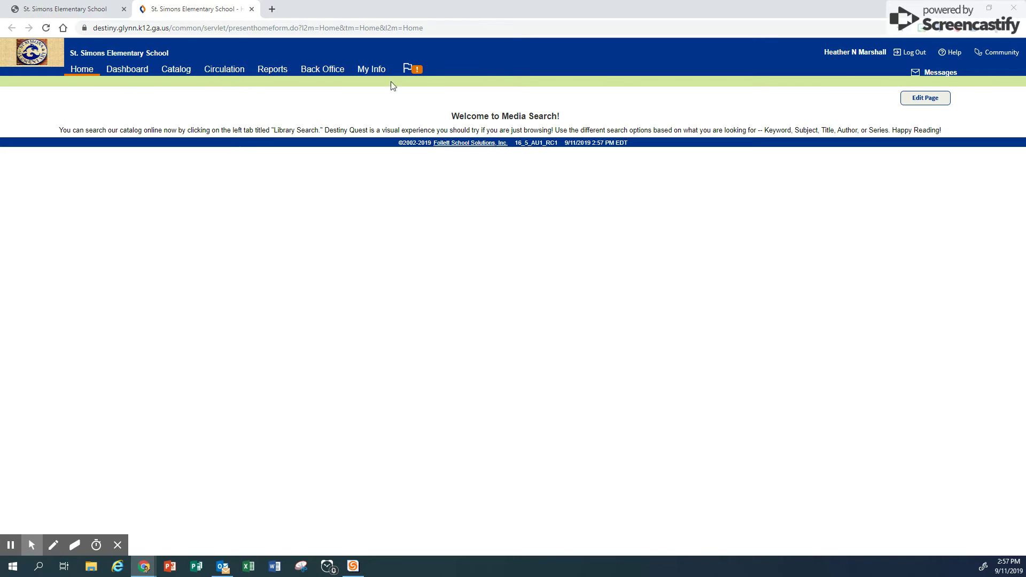
# Log out of the staff account in Destiny
pyautogui.click(911, 52)
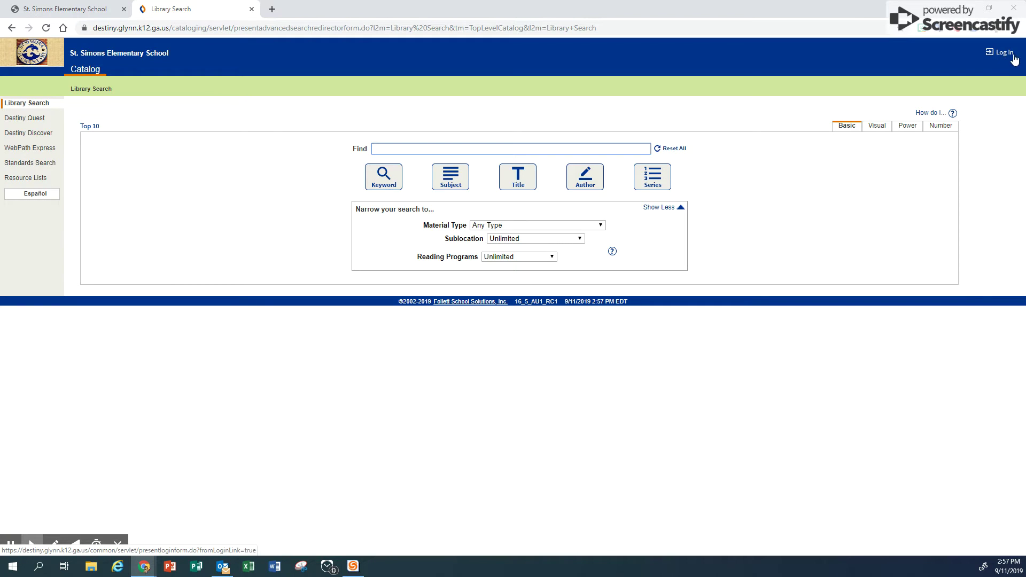
# Replace the autofilled staff login with the student's user name and password, then log in
pyautogui.click(996, 53)
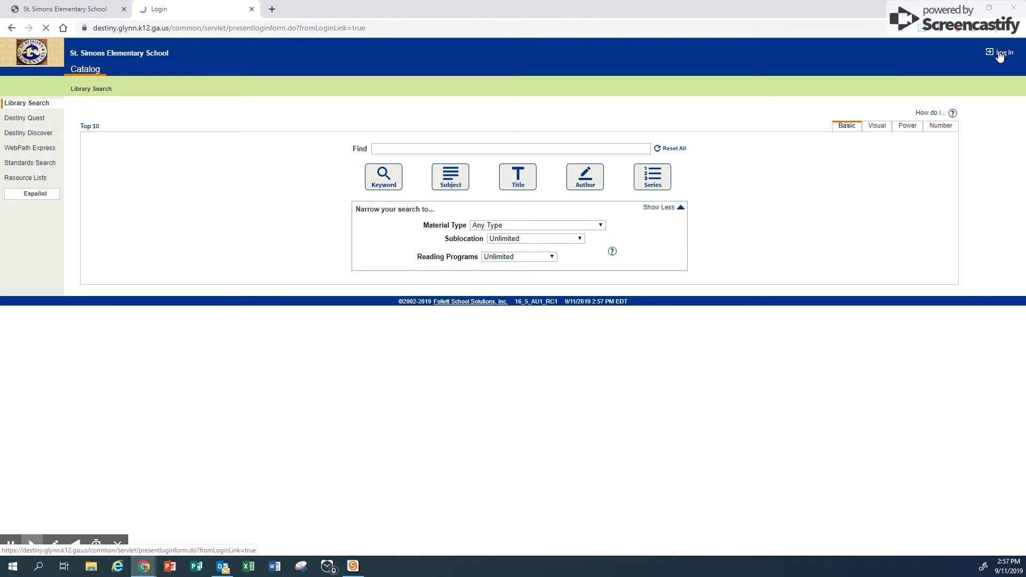
pyautogui.doubleClick(584, 118)
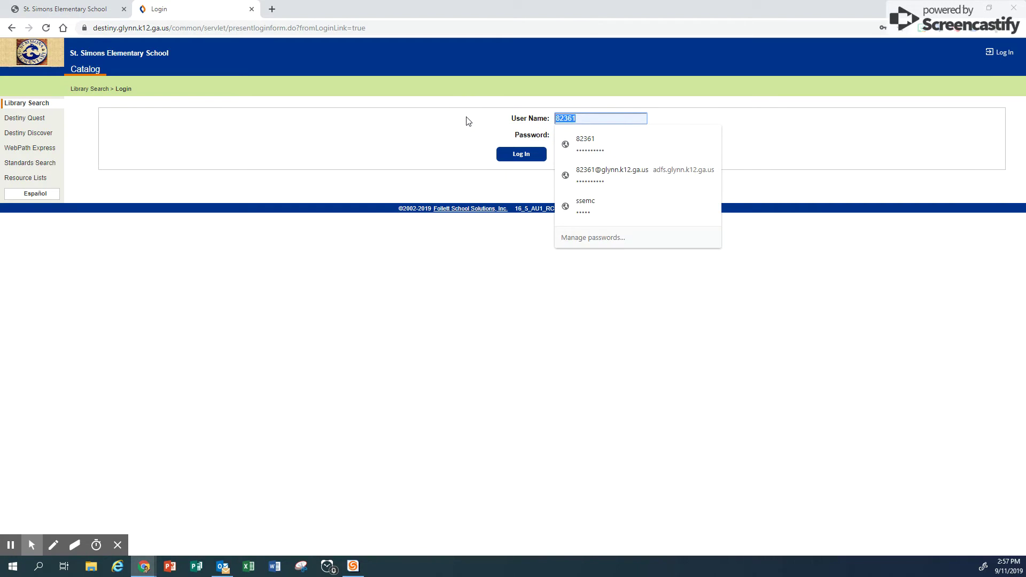
pyautogui.click(618, 114)
pyautogui.press('BackSpace')
pyautogui.press('BackSpace')
pyautogui.press('BackSpace')
pyautogui.press('BackSpace')
pyautogui.press('BackSpace')
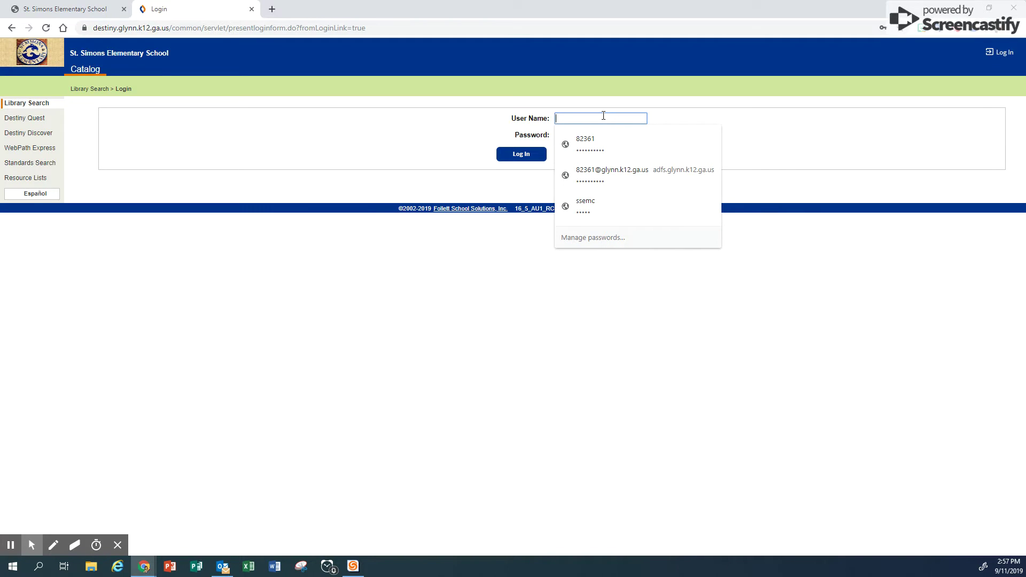
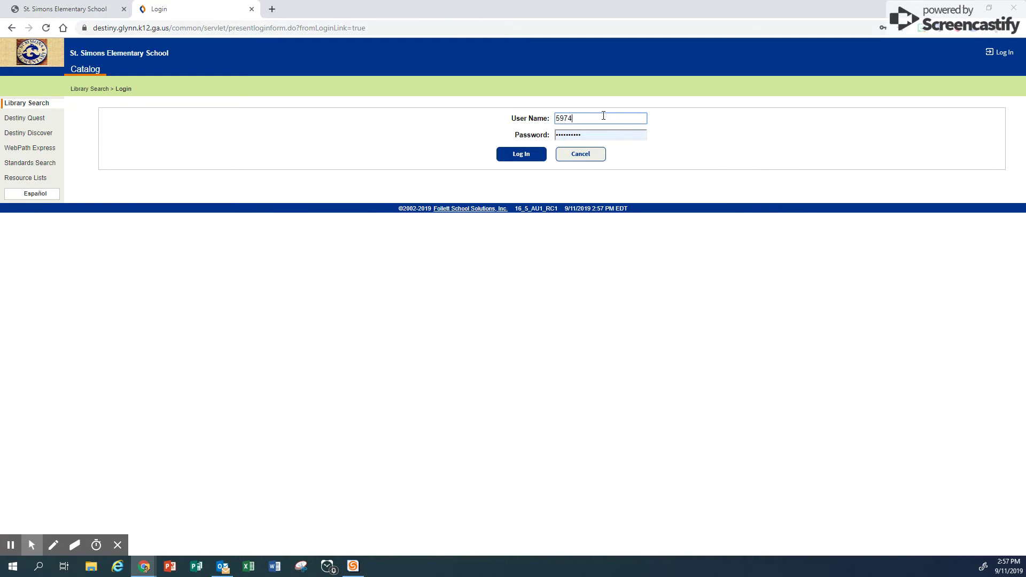
pyautogui.click(572, 136)
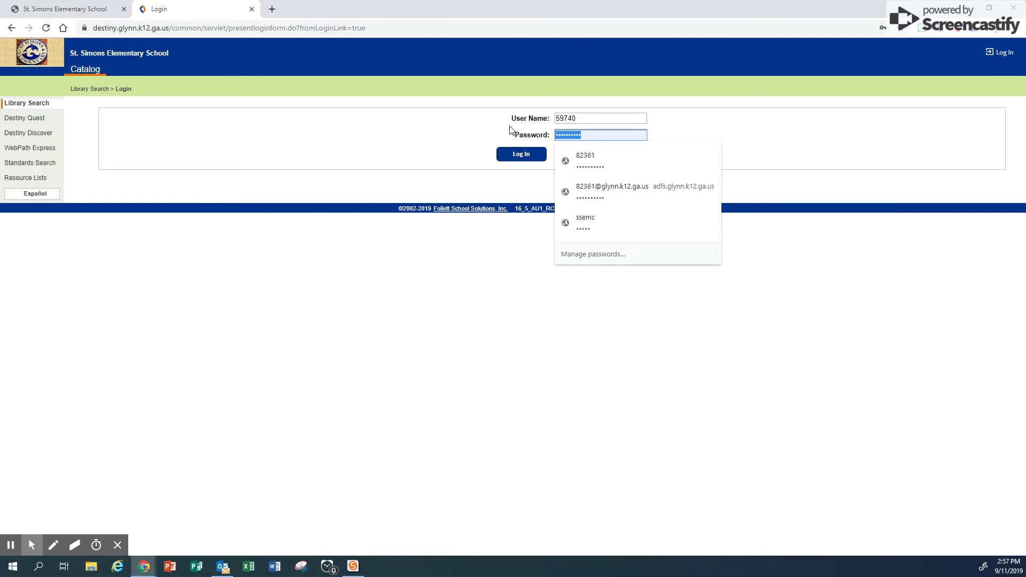
pyautogui.press('BackSpace')
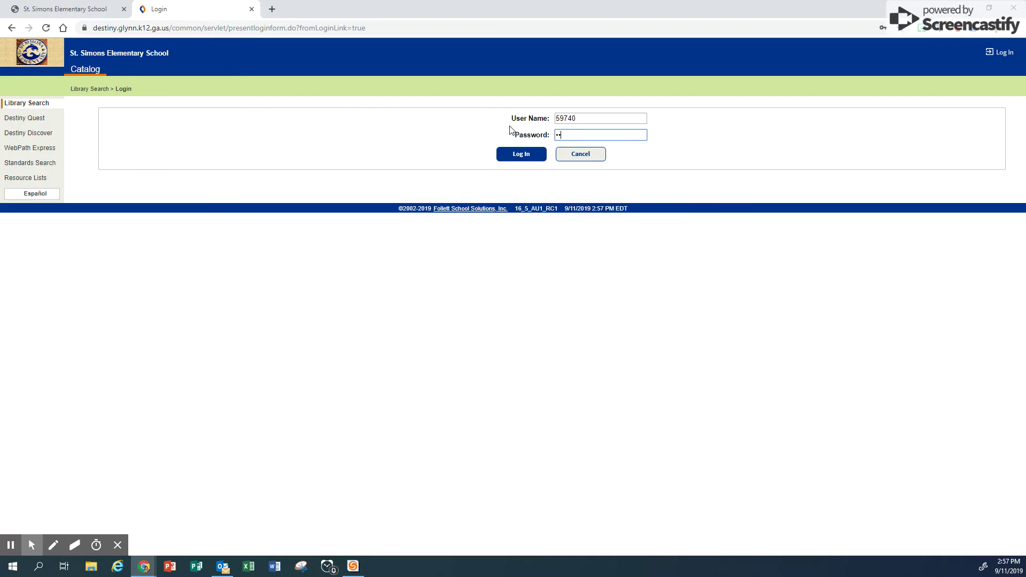
pyautogui.click(521, 155)
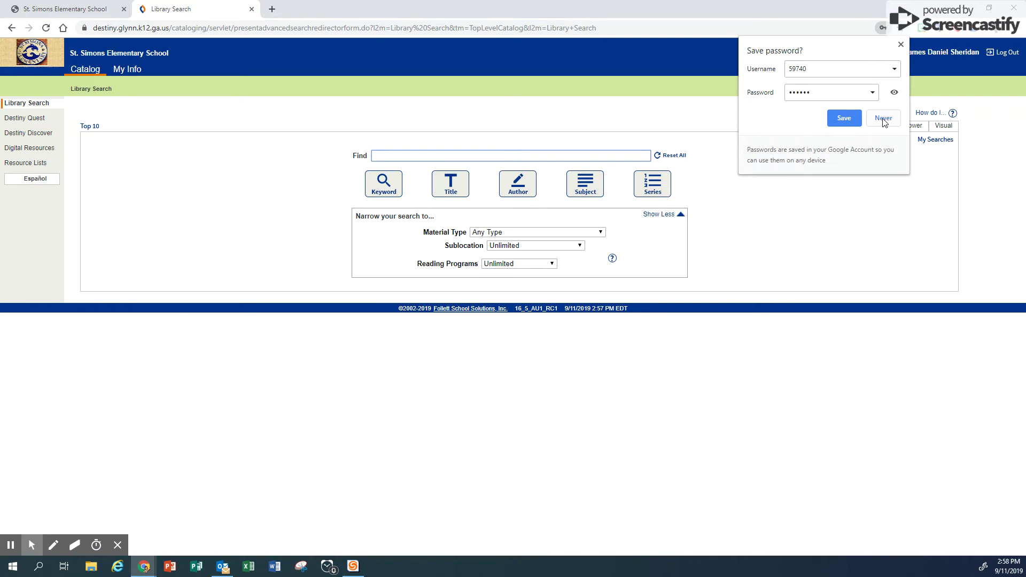
# Decline saving the password and view My Info: two items due 9/4/2019, no holds
pyautogui.click(884, 119)
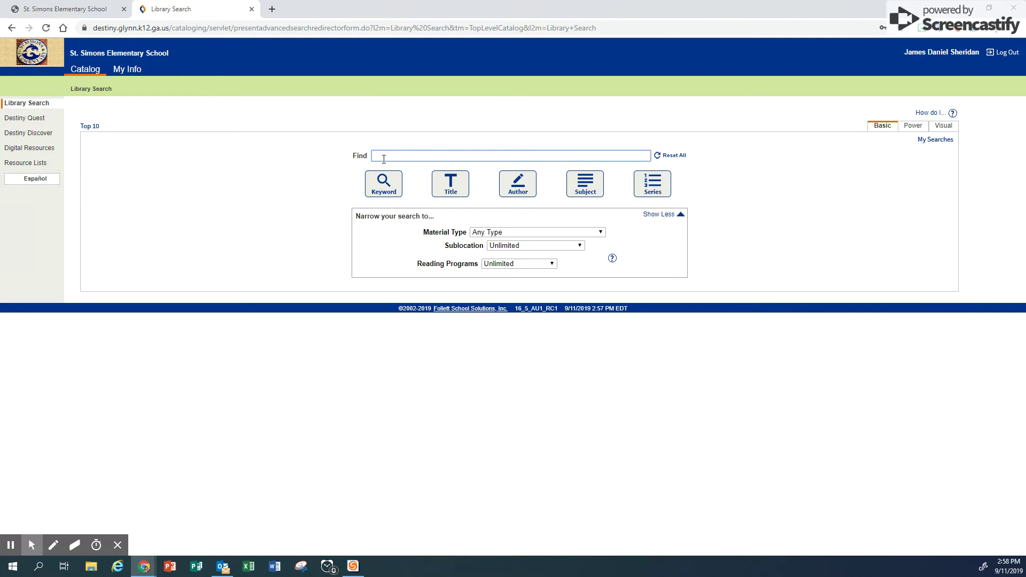
pyautogui.click(133, 73)
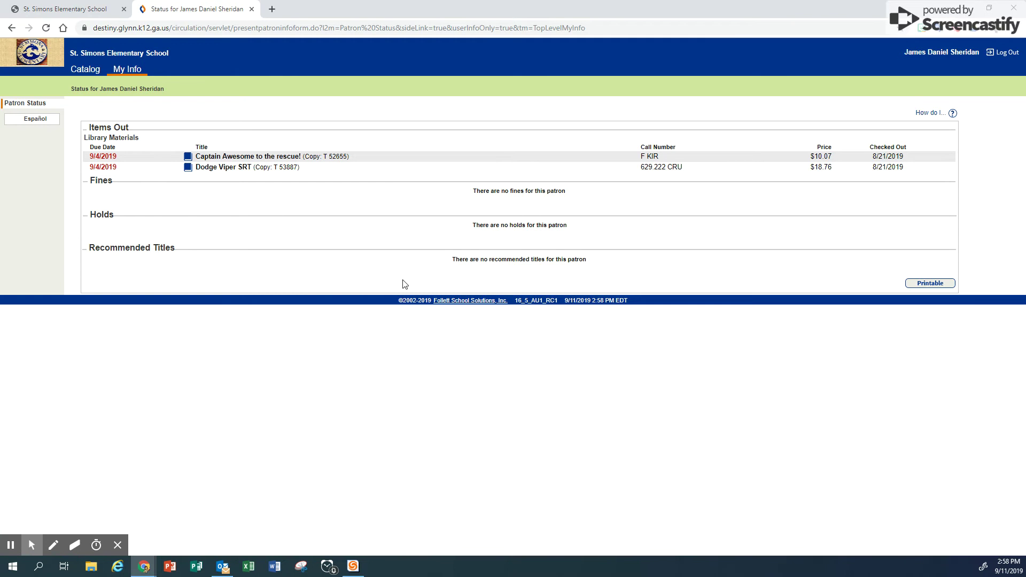
# Search the catalog for 'captain awesome' and open 'Captain Awesome gets a hole-in-one'
pyautogui.click(95, 74)
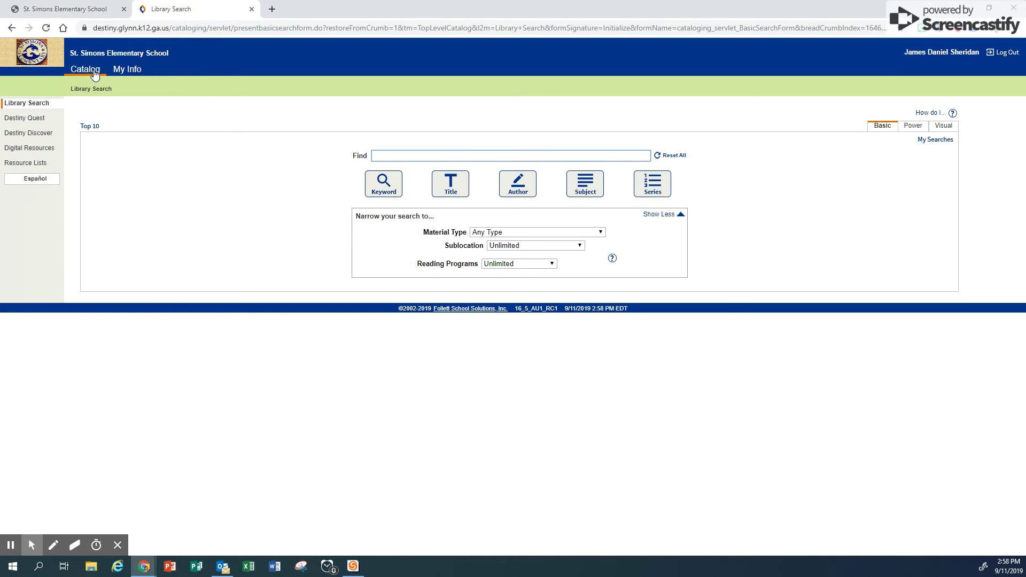
pyautogui.click(404, 157)
pyautogui.write('cap')
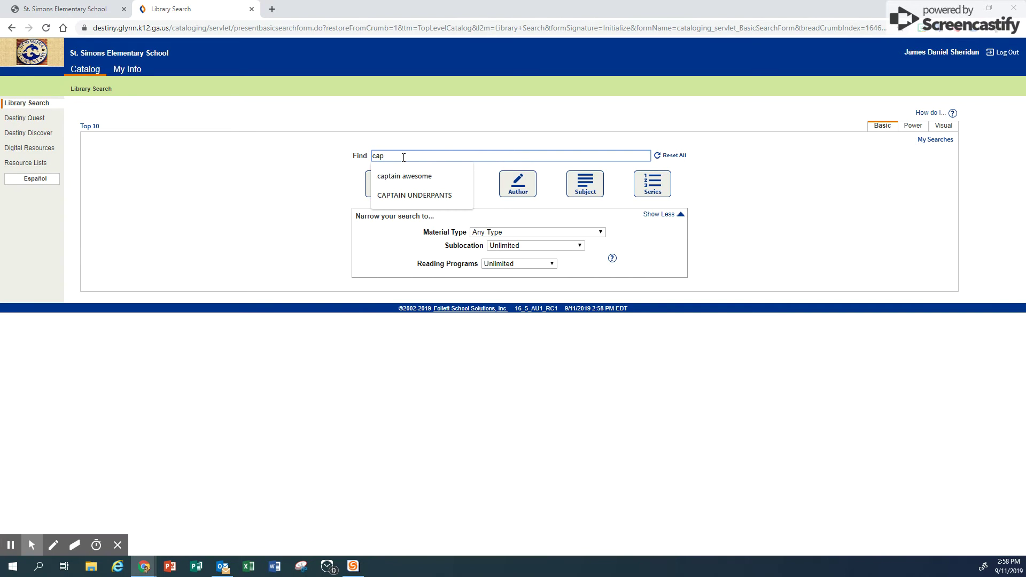
pyautogui.write('tain awesome')
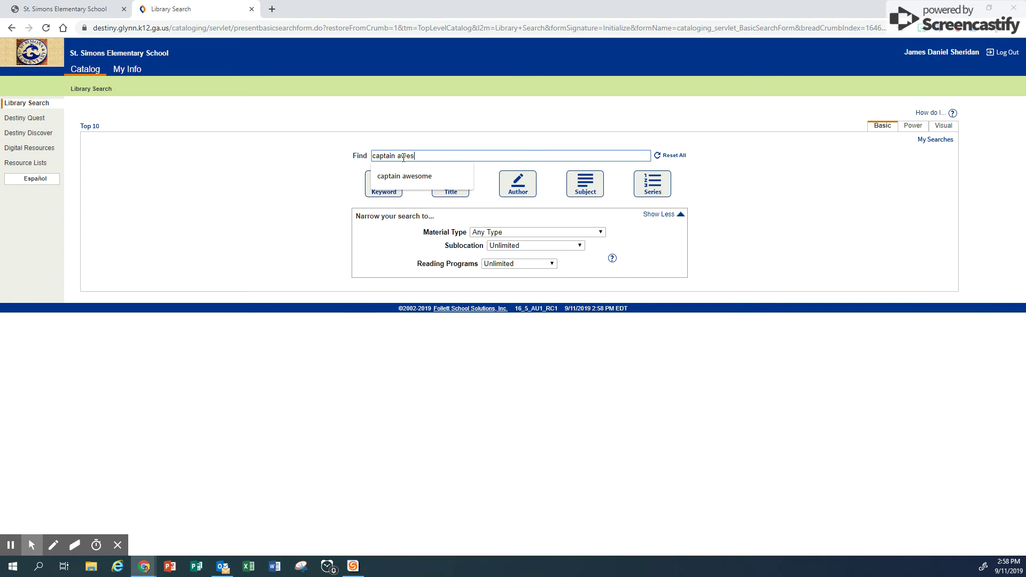
pyautogui.press('Return')
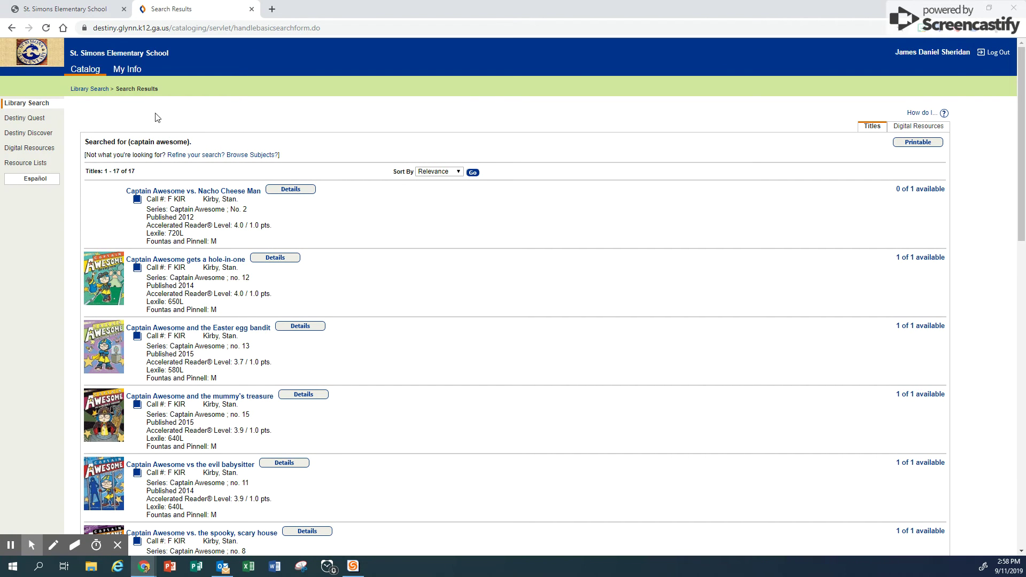
pyautogui.scroll(-1, 224, 275)
pyautogui.scroll(-2, 224, 274)
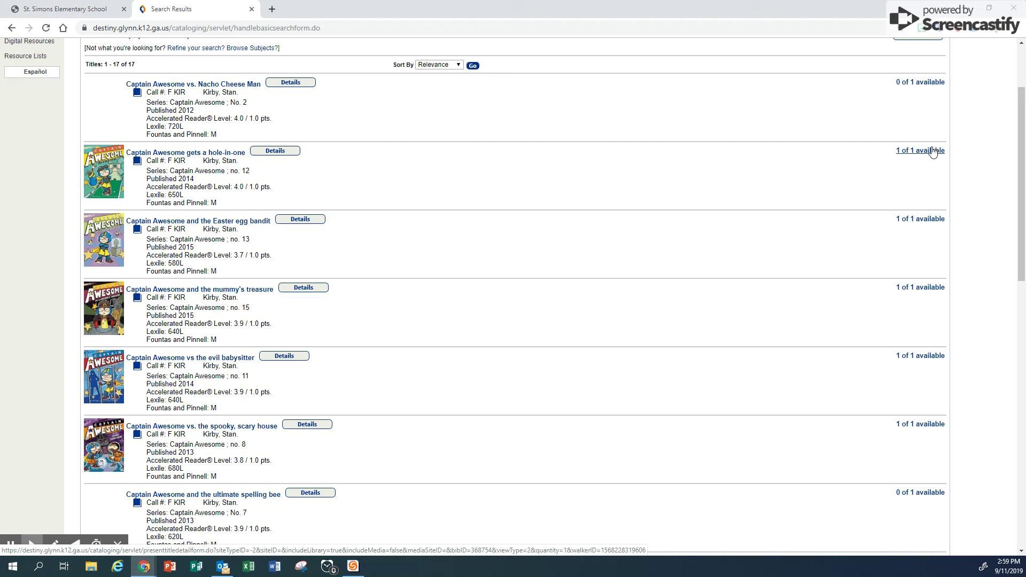
pyautogui.click(153, 155)
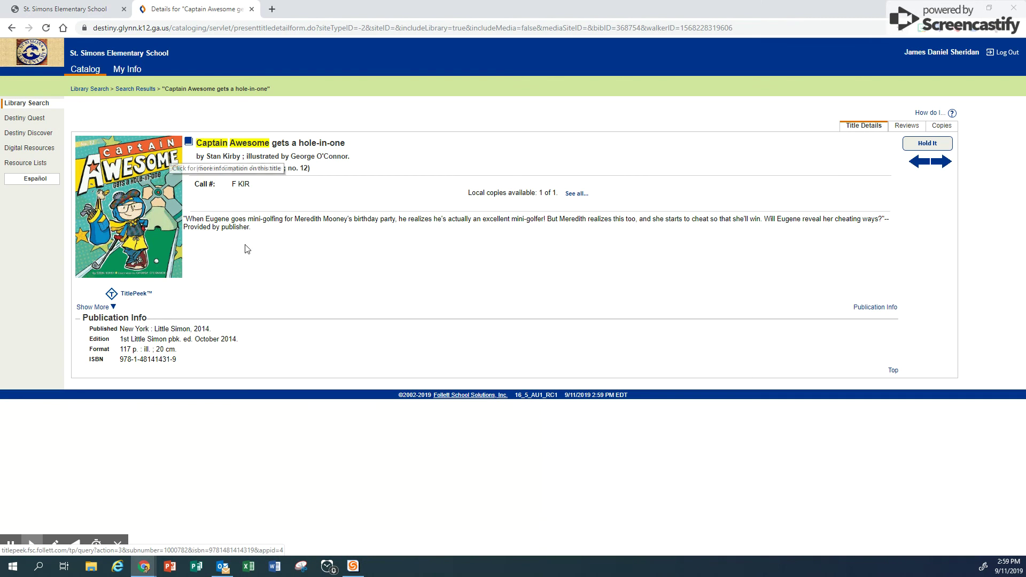
# Place an as-soon-as-possible hold on 'Captain Awesome gets a hole-in-one' and view the status page
pyautogui.click(925, 146)
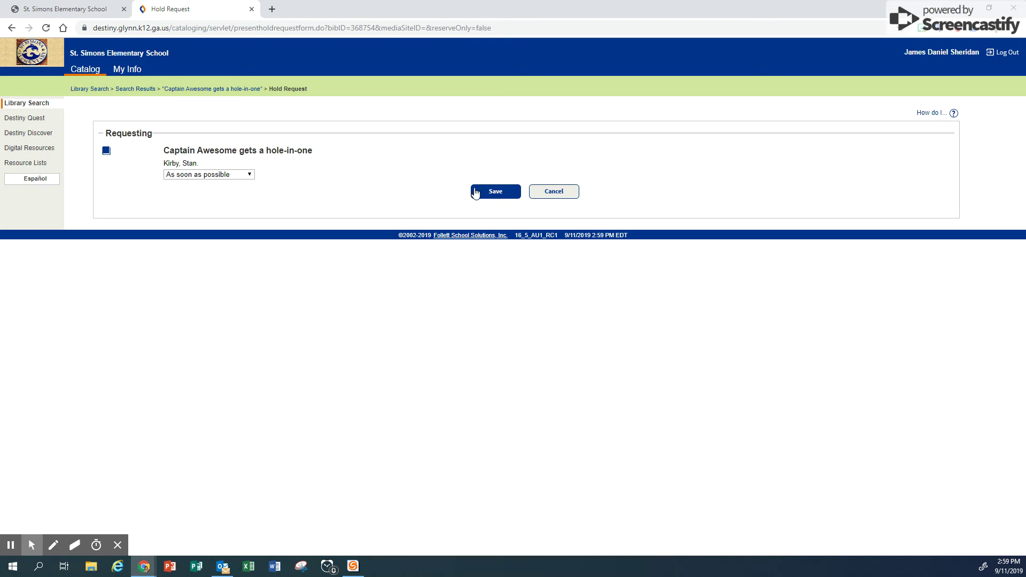
pyautogui.click(496, 192)
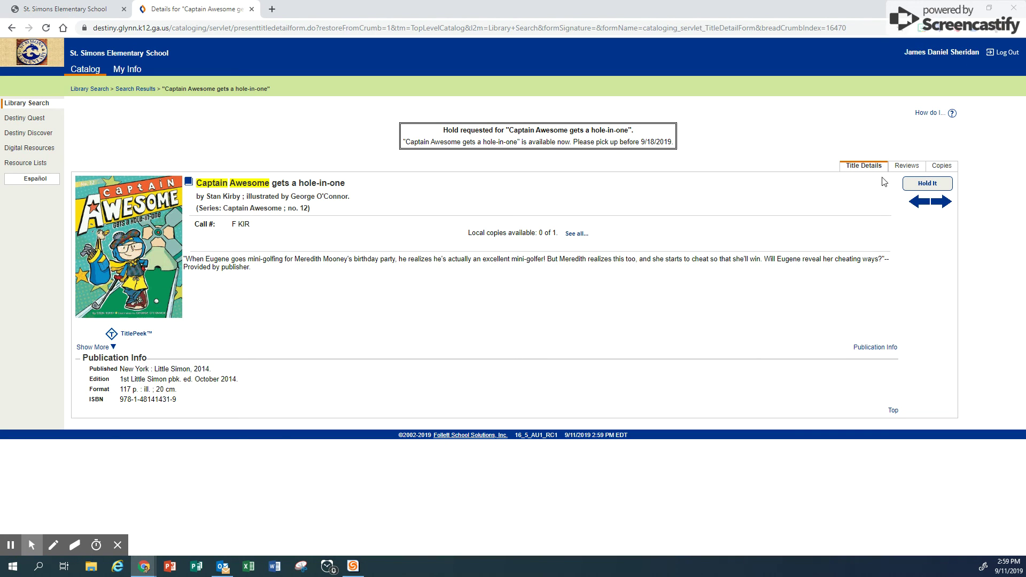
pyautogui.click(134, 71)
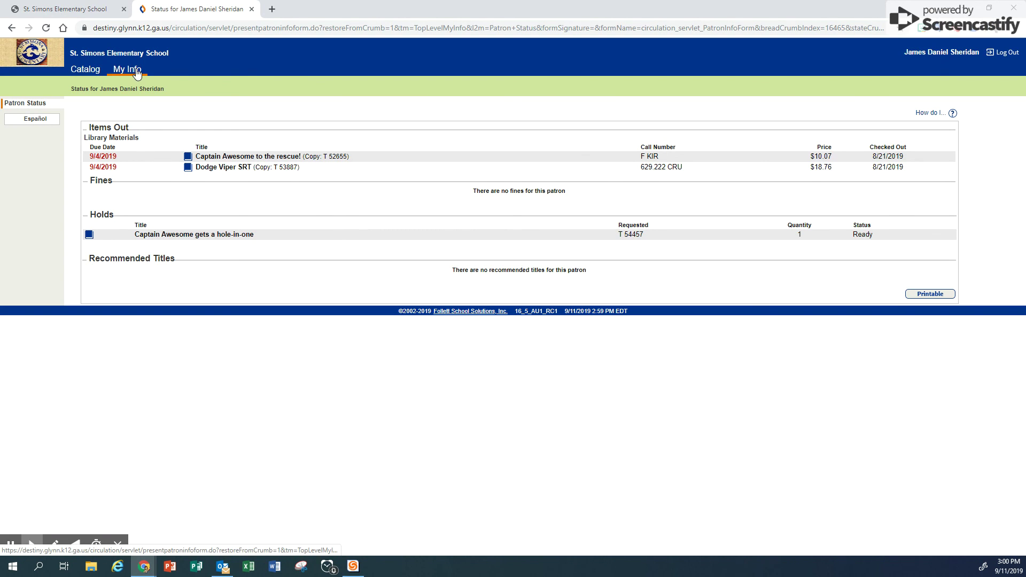
# Return from the Ready hold listing to the catalog's Library Search page
pyautogui.click(88, 71)
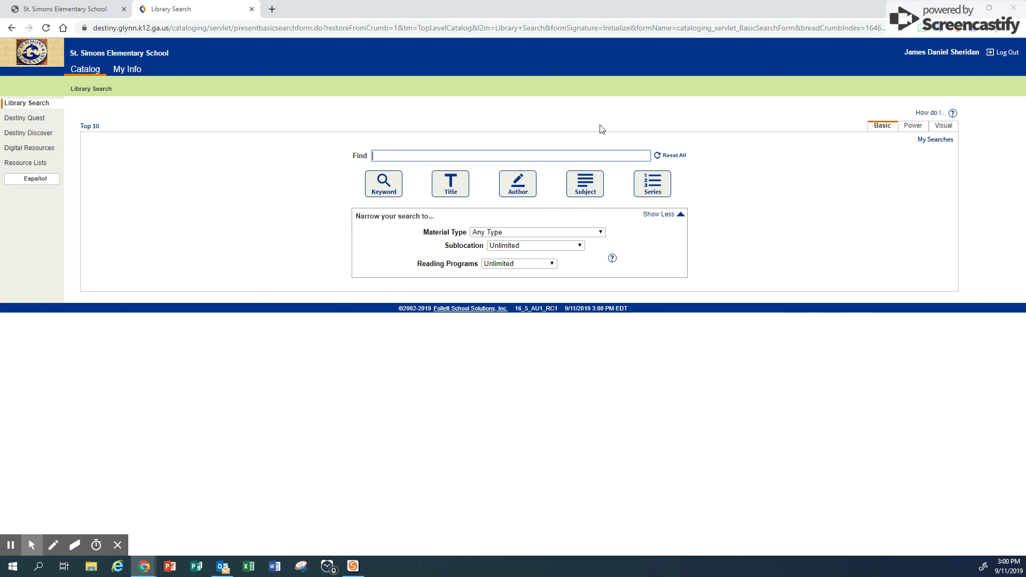